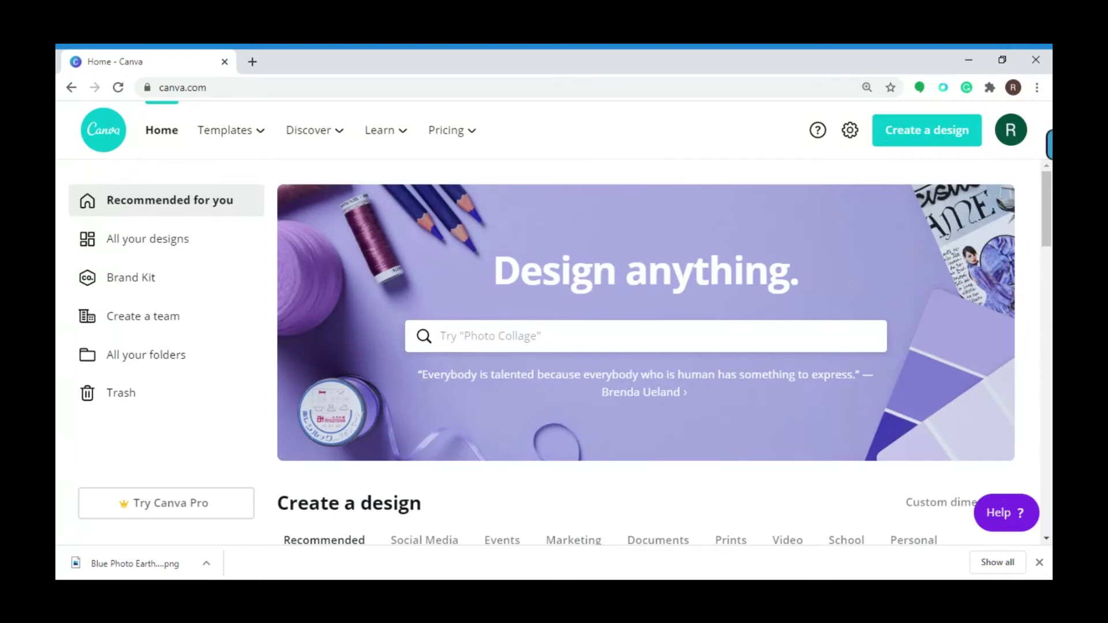
- Show the Templates menu with Social Media, Personal, Business, Marketing, Education and Trending categories
mouse_move(240, 136)
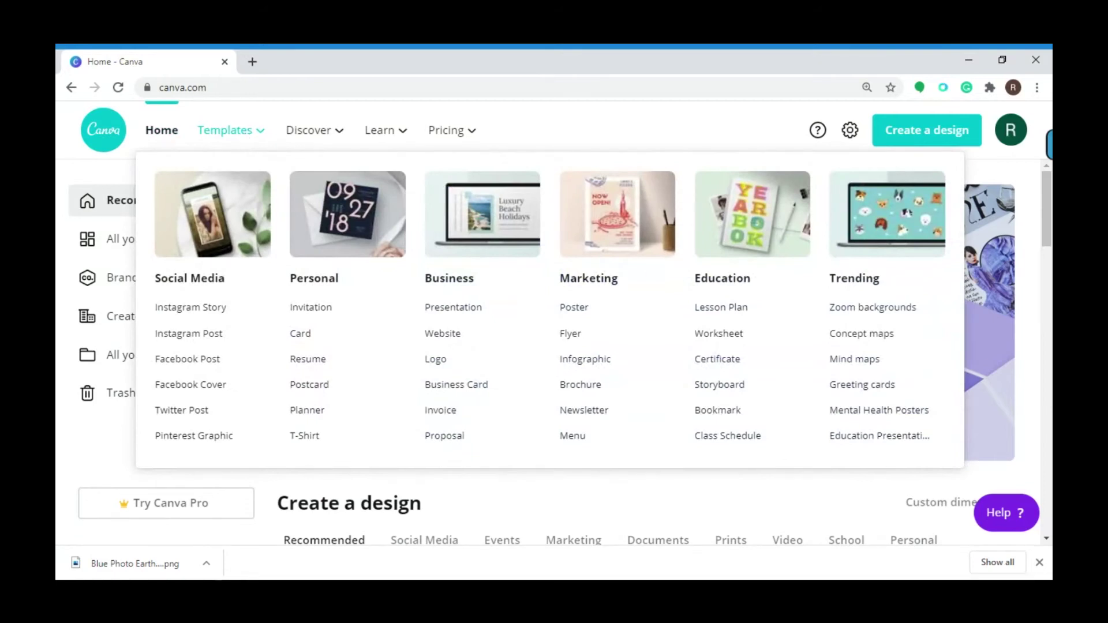
- Open the Twitter Post templates gallery and scroll down through the designs
click(201, 417)
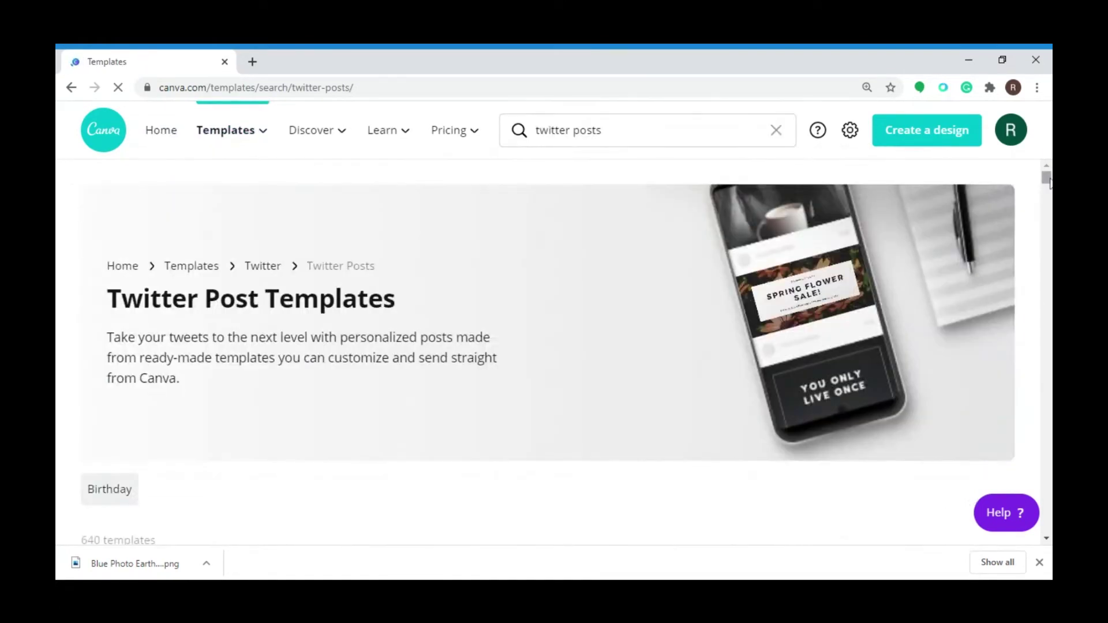
scroll(1049, 183, down, 12)
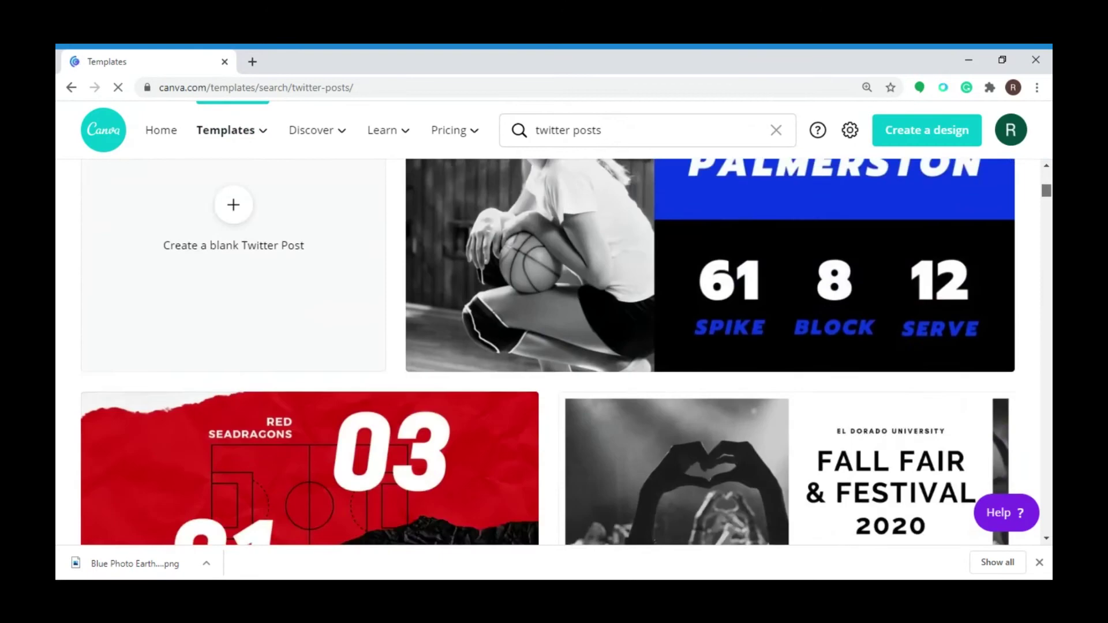
scroll(548, 352, down, 20)
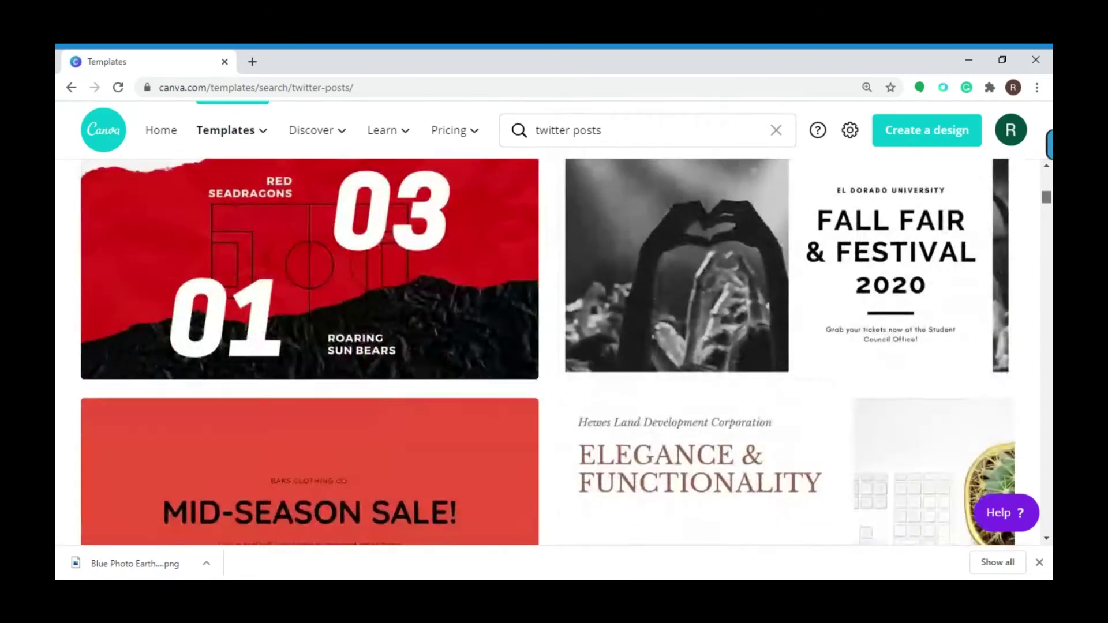
scroll(1049, 292, down, 17)
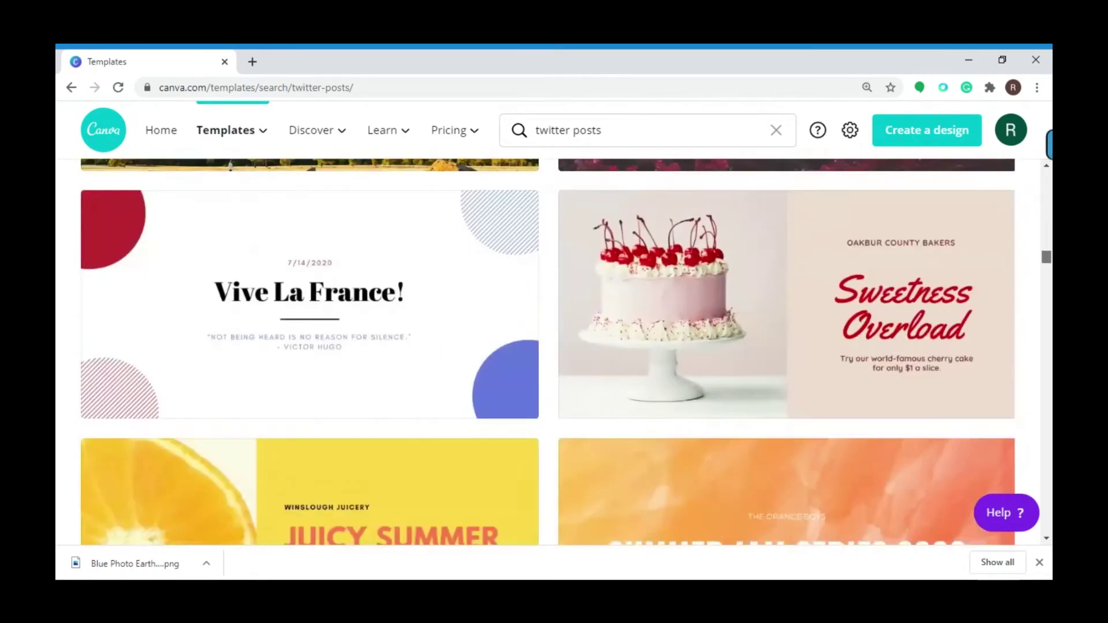
scroll(1049, 293, down, 17)
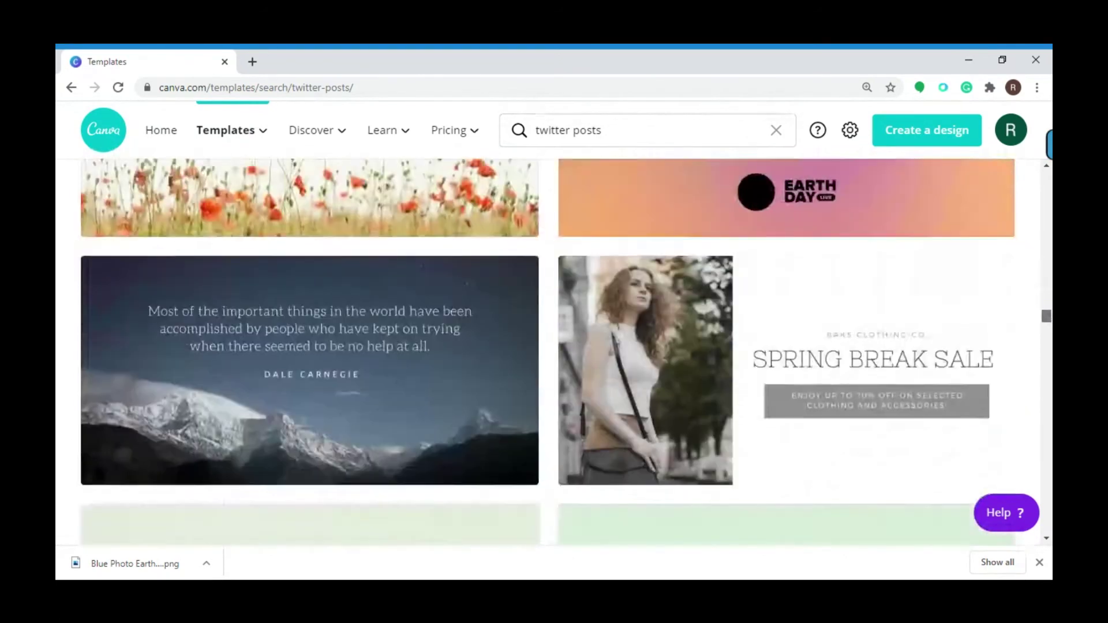
drag(1048, 316, 1050, 361)
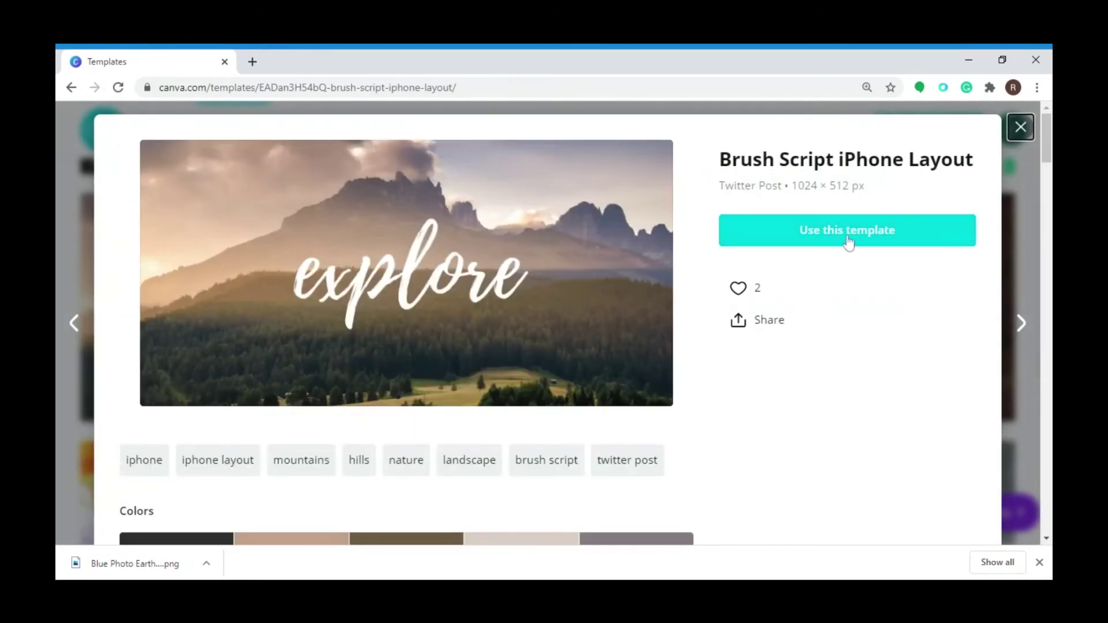
- Start a new design from the Brush Script iPhone Layout mountain 'explore' template
click(847, 240)
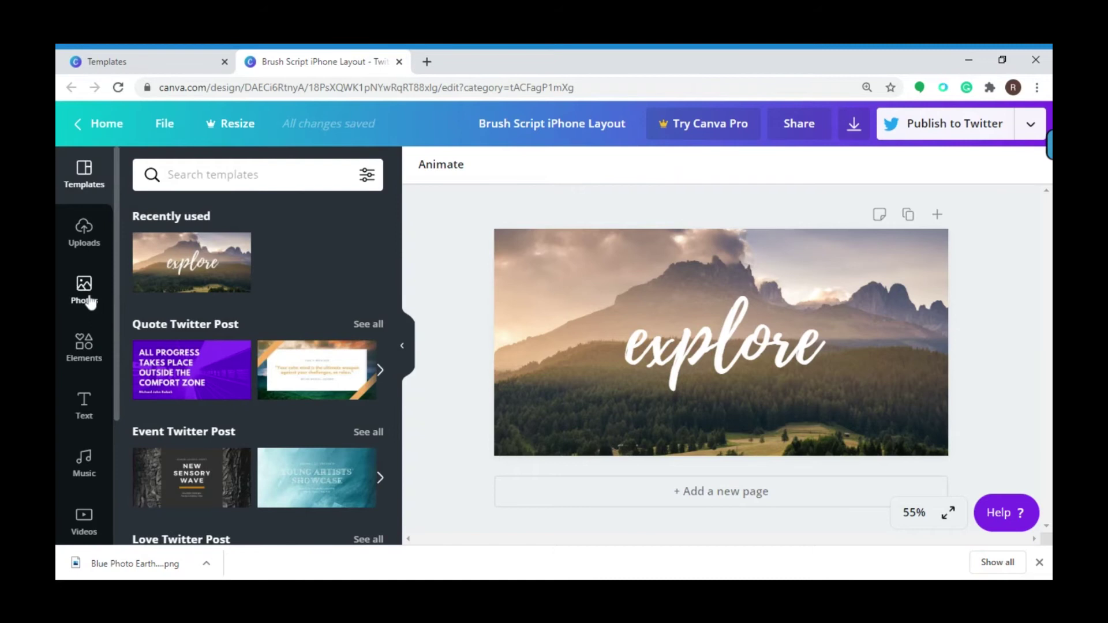
- Browse the Photos, Elements, Text, Music and Videos panels, ending on Videos
click(85, 299)
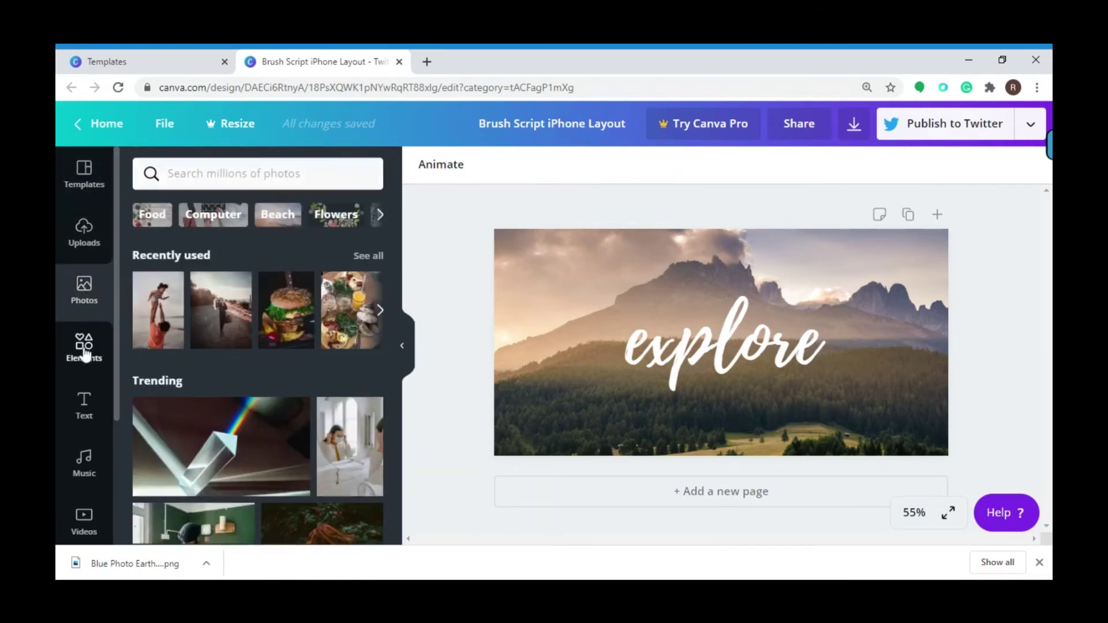
click(85, 353)
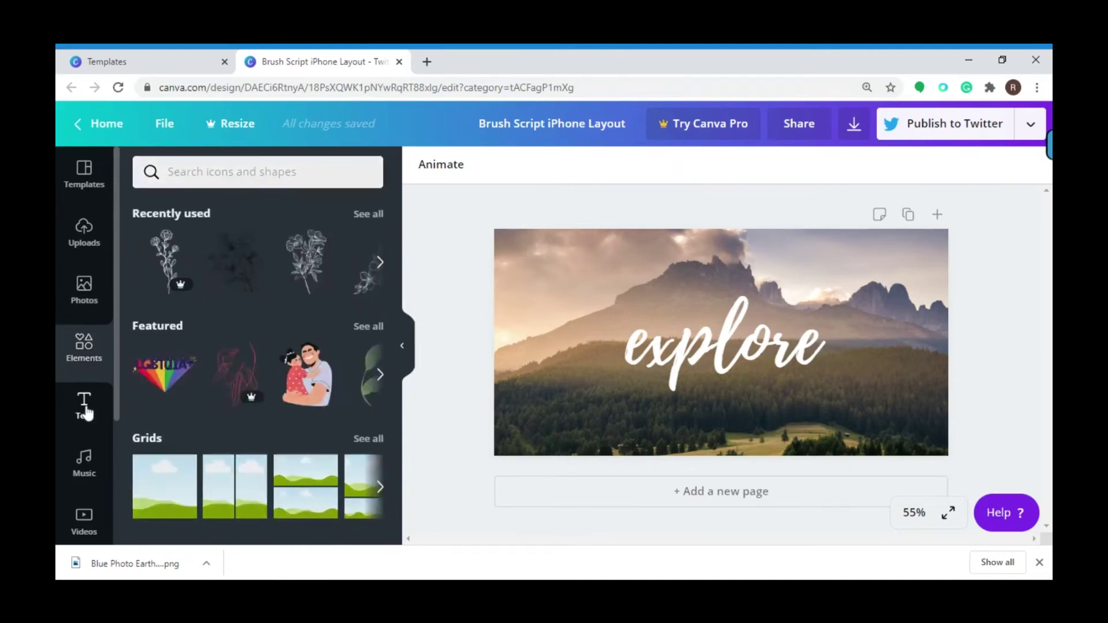
click(88, 411)
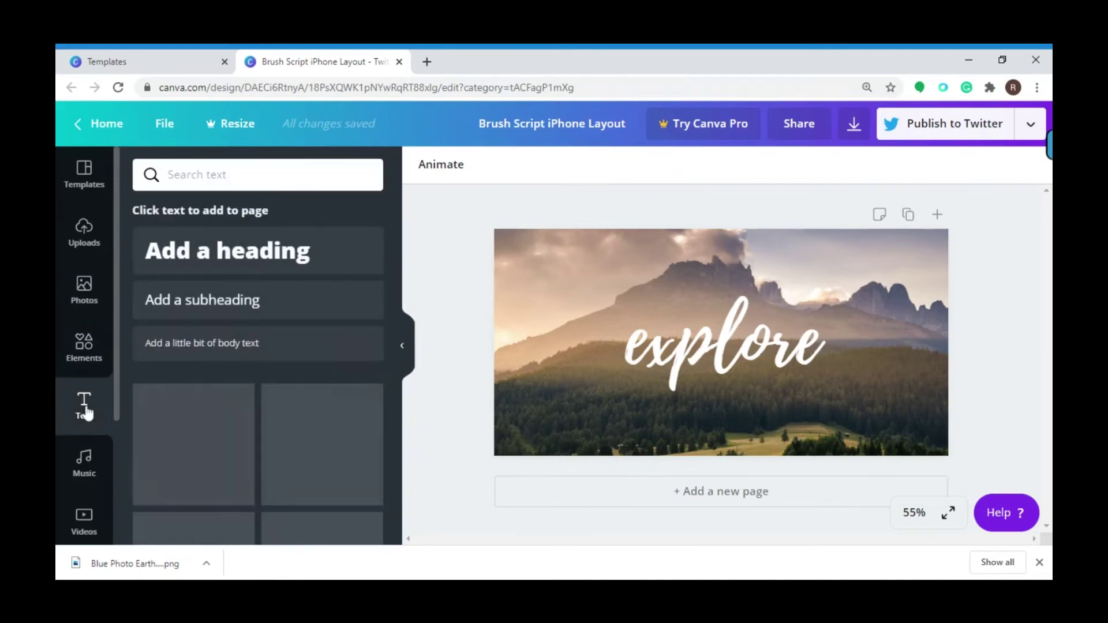
click(85, 465)
click(83, 524)
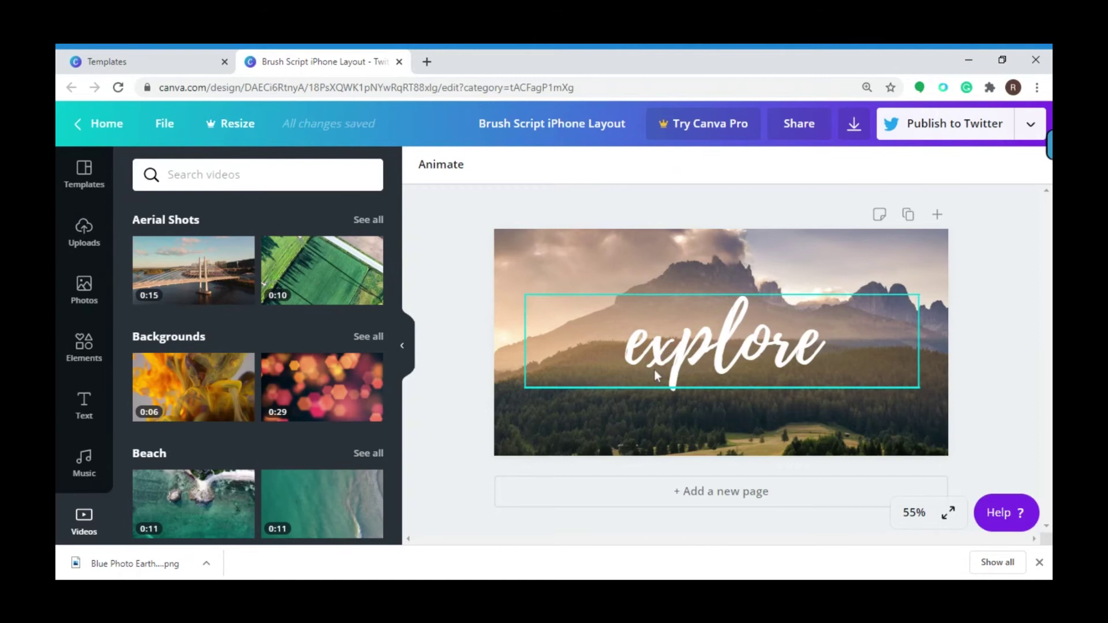
- Reduce the 'explore' text from font size 127 to 64
click(727, 341)
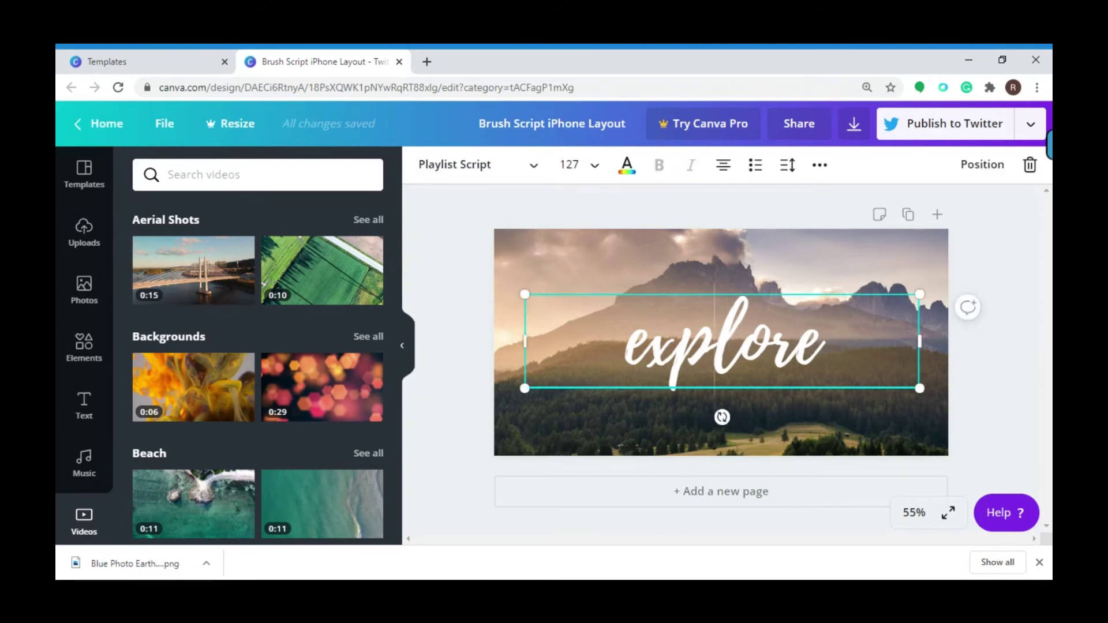
drag(821, 343, 624, 343)
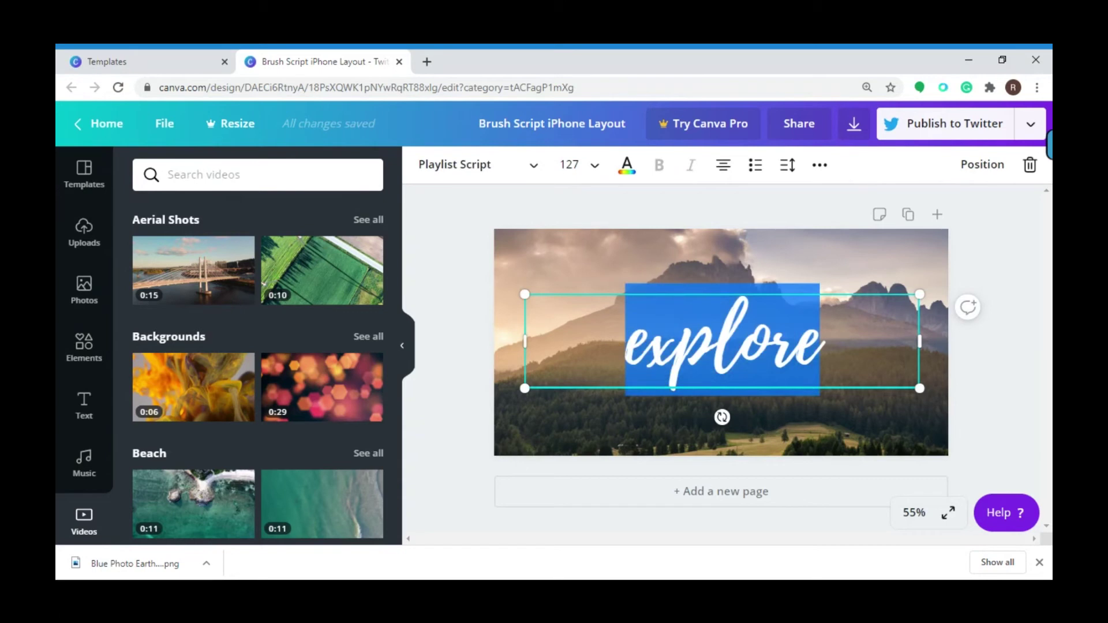
click(593, 166)
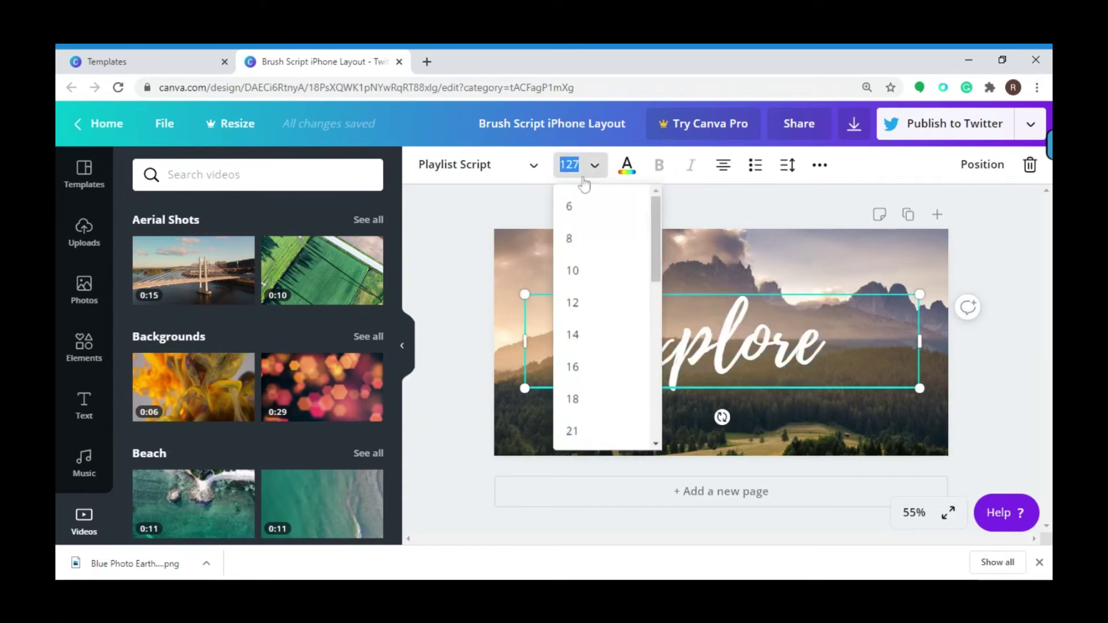
drag(656, 255, 655, 368)
click(605, 348)
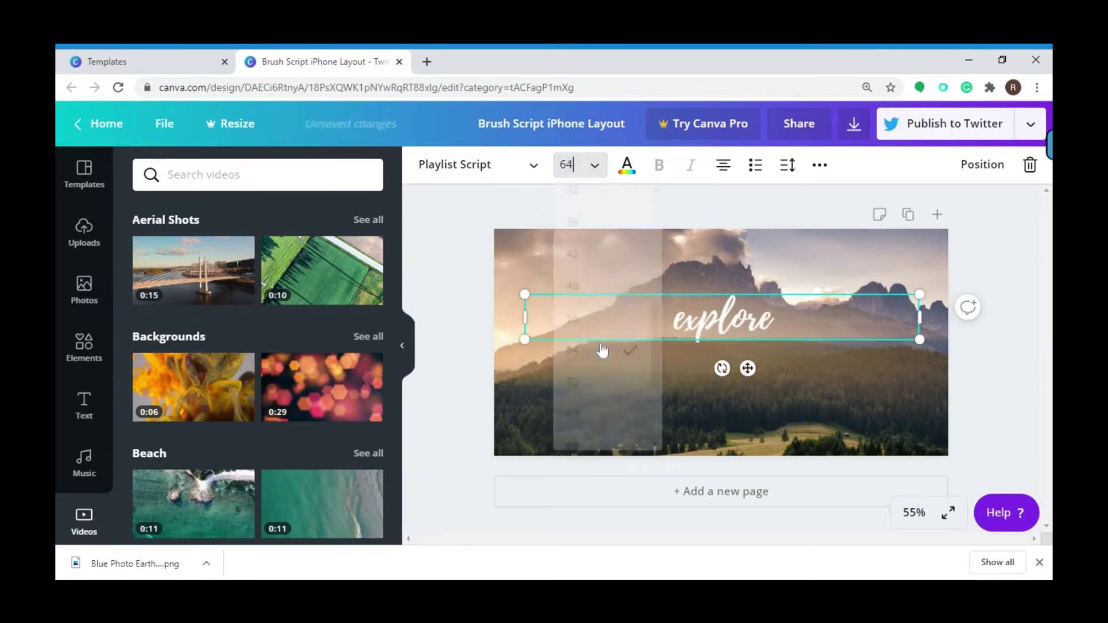
- Glance at the font list and text colour choices, leaving both unchanged
click(535, 172)
click(535, 172)
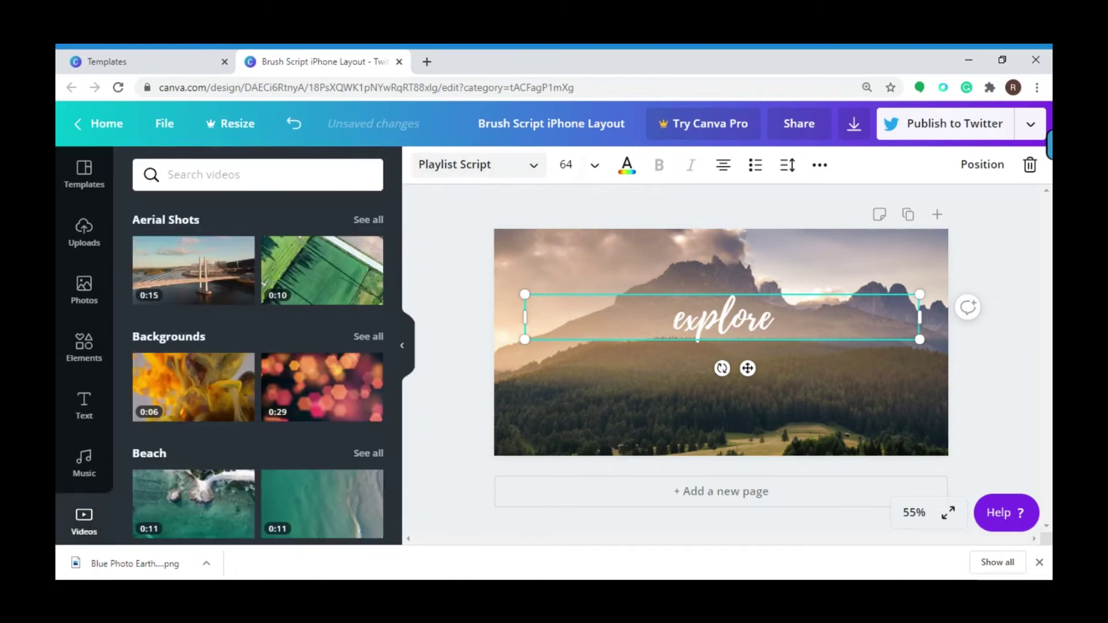
click(626, 171)
click(627, 171)
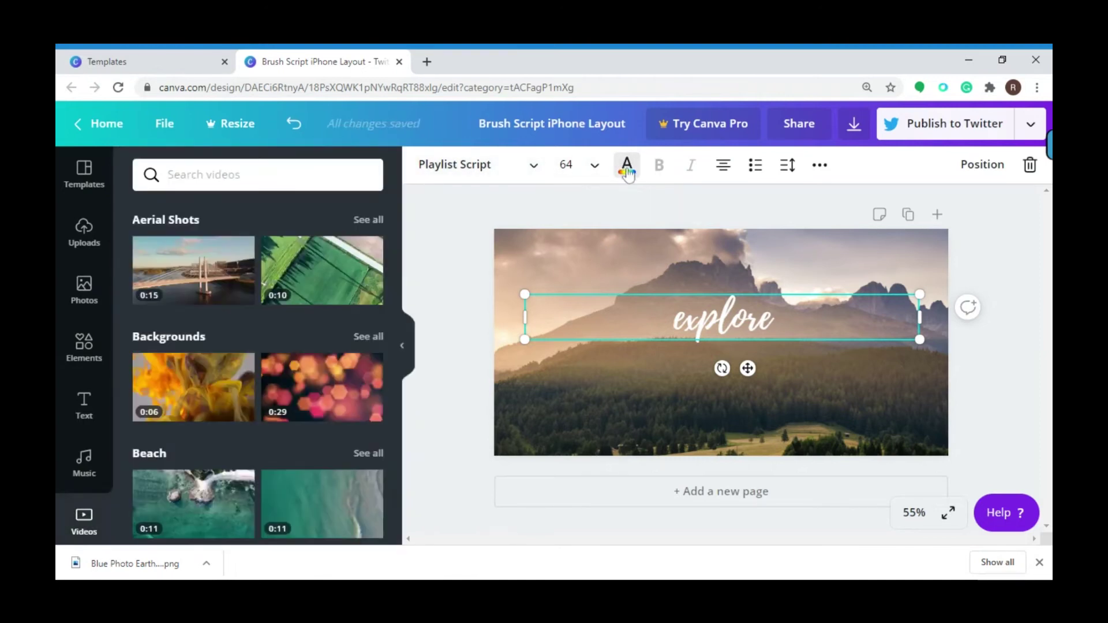
- Replace 'explore' with "Sometimes it's better to step back to see the whole picture"
key(shift+Left)
key(shift+Left)
key(shift+Left)
key(shift+Left)
key(shift+Left)
key(shift+Left)
key(shift+Left)
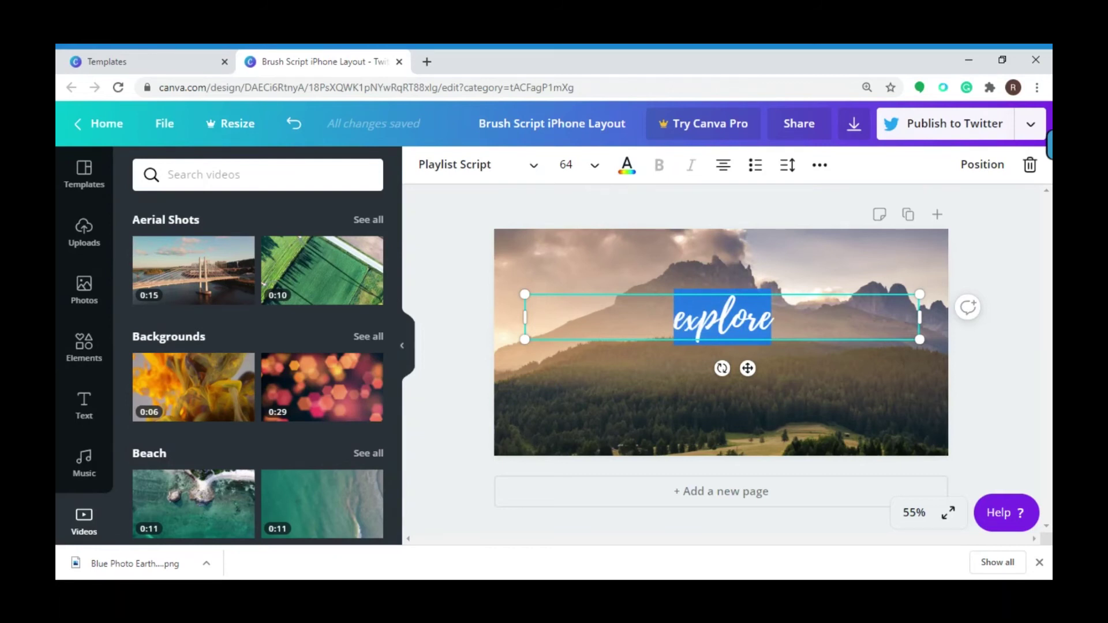
text(")
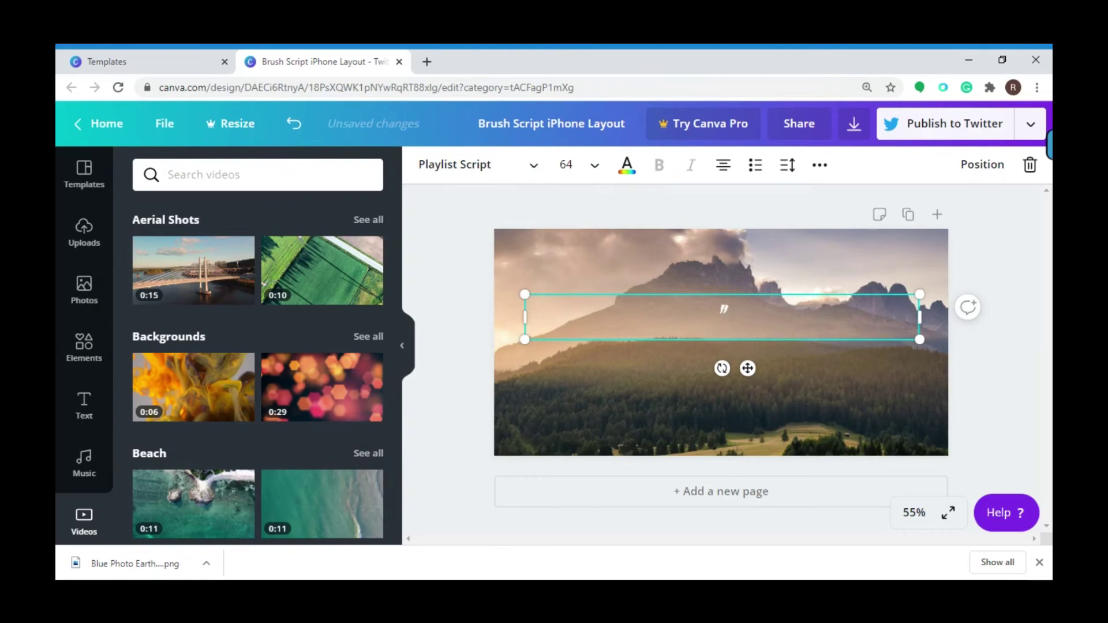
text(Some)
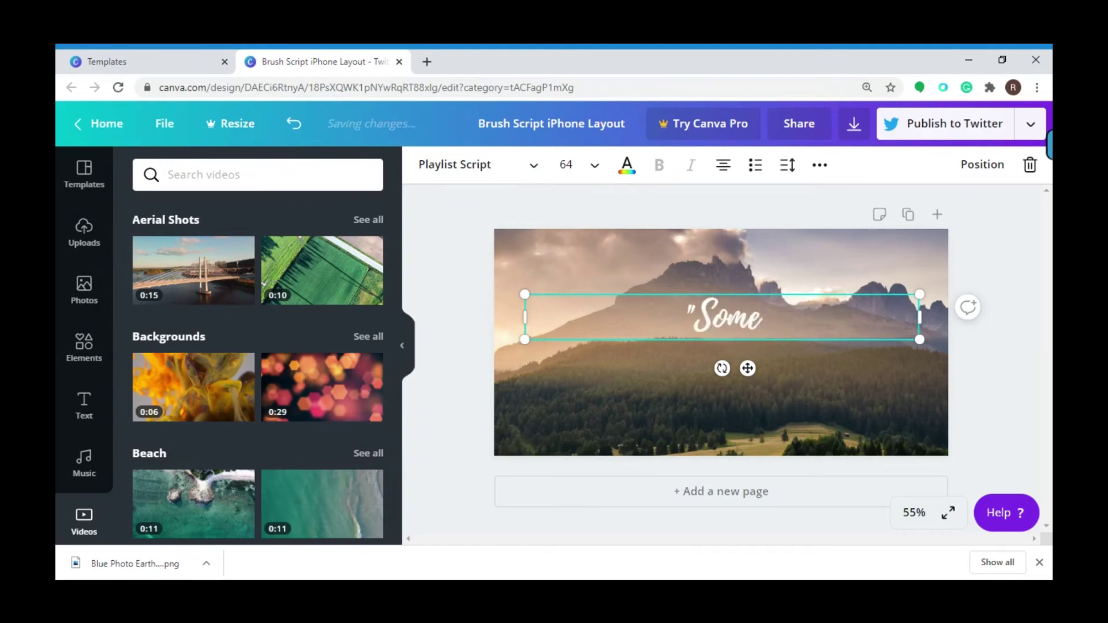
text(times)
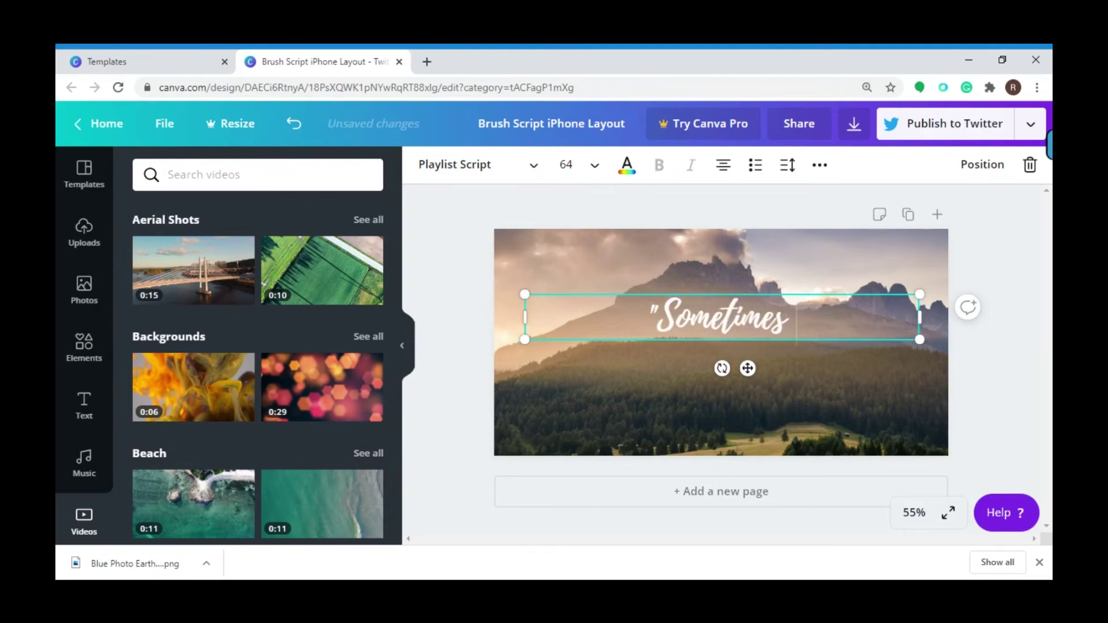
text( it)
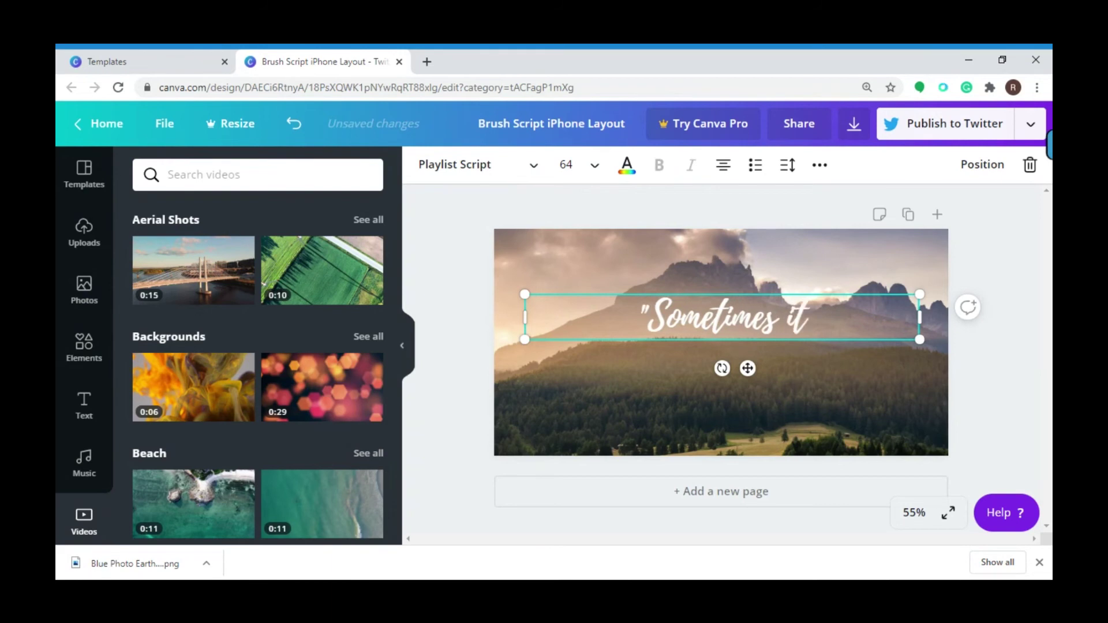
text('s better)
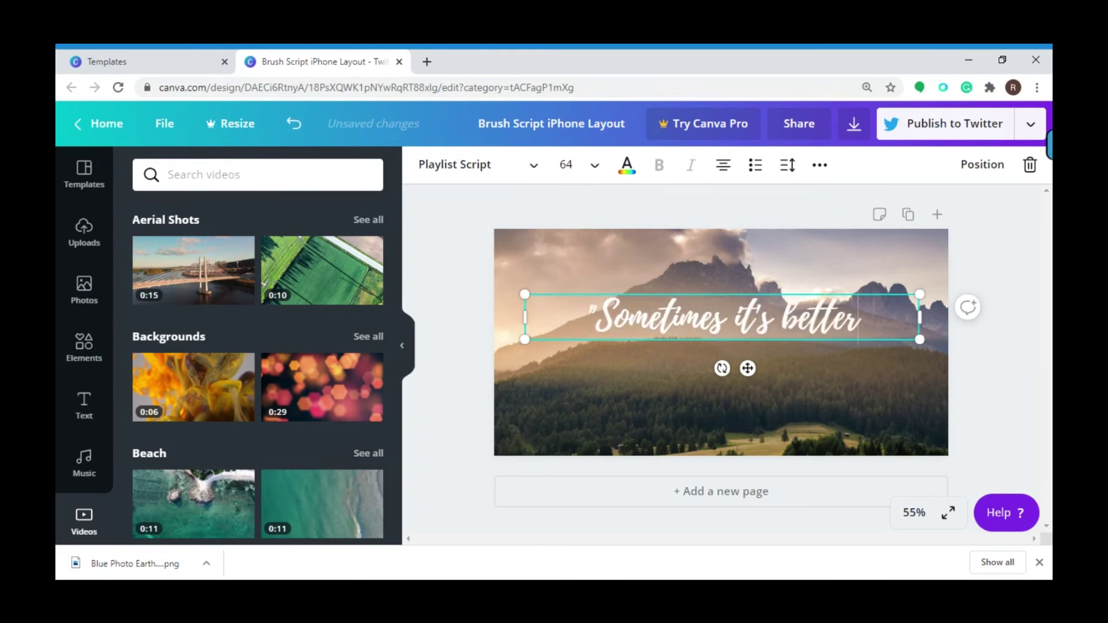
text( to step)
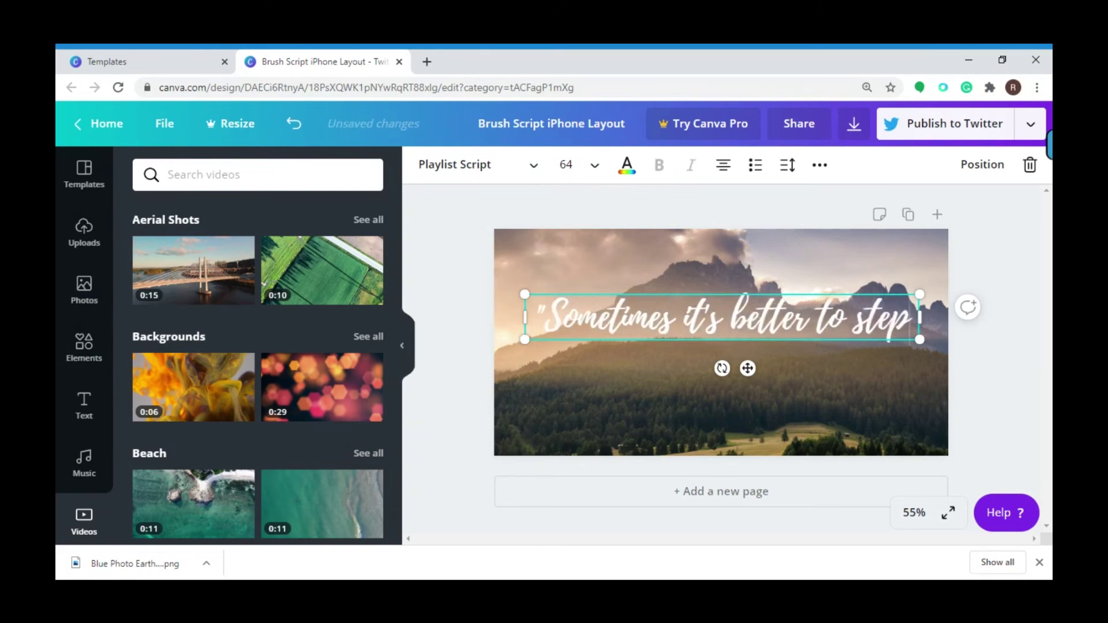
text( back)
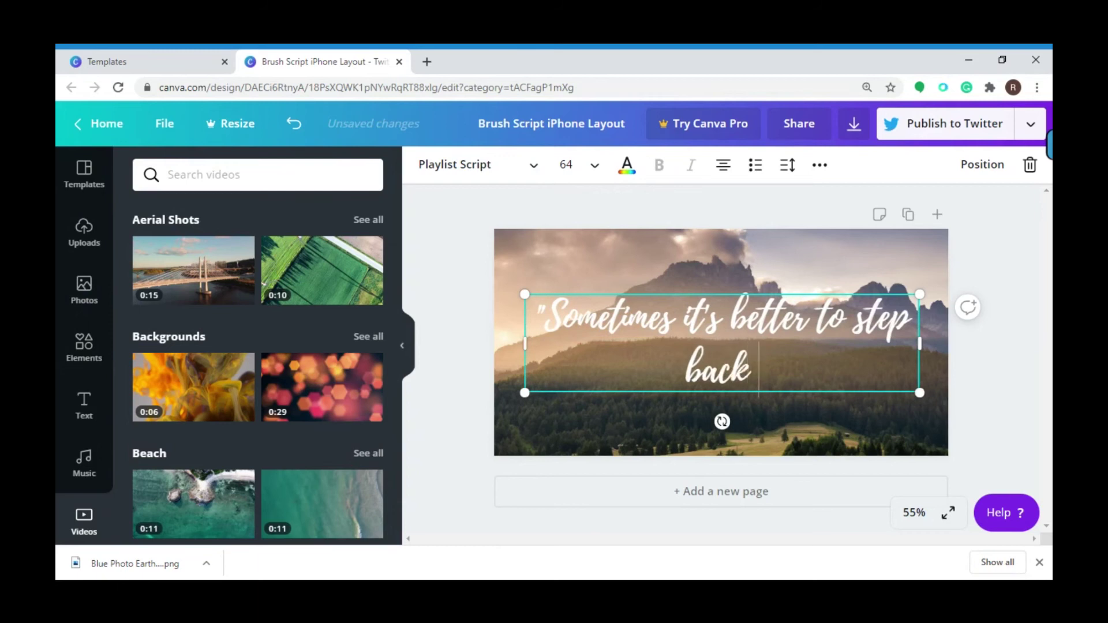
text( to see the)
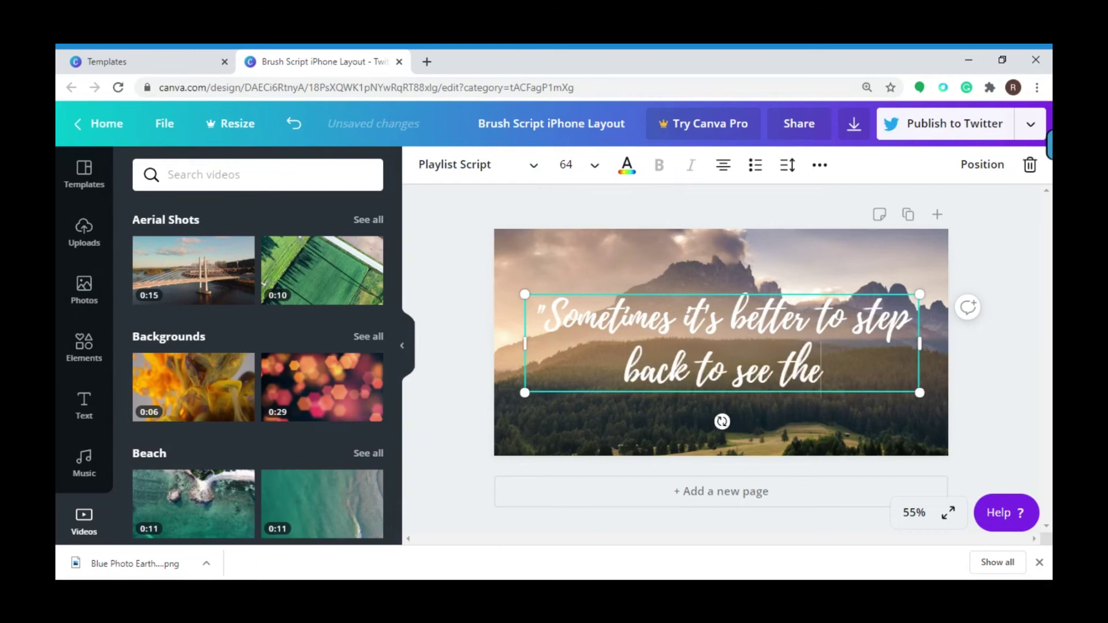
text( whole)
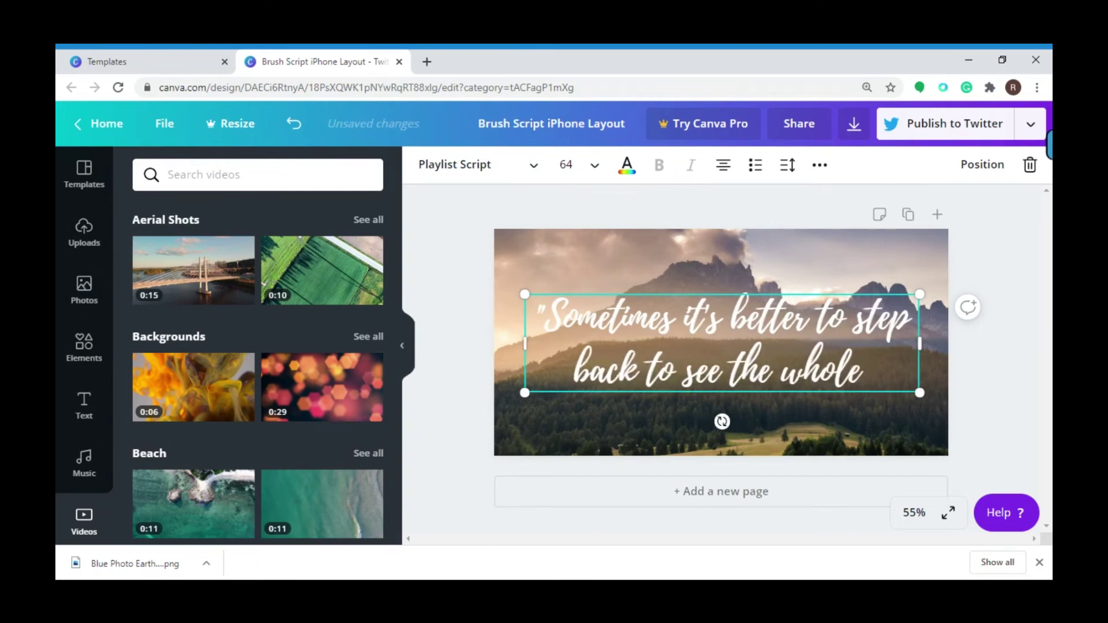
text( picture)
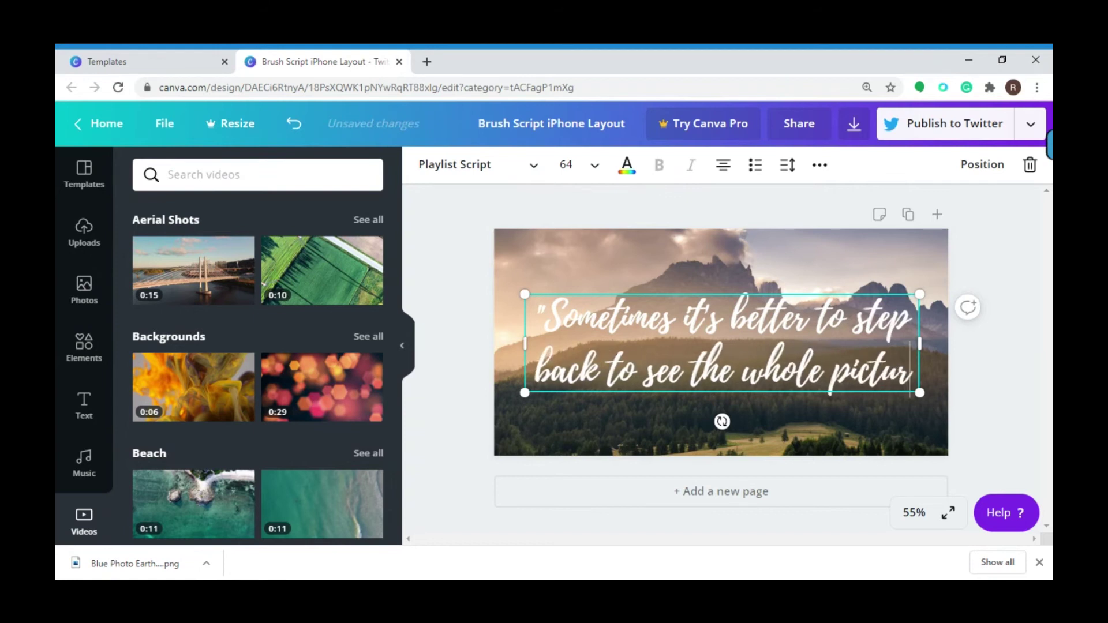
text(")
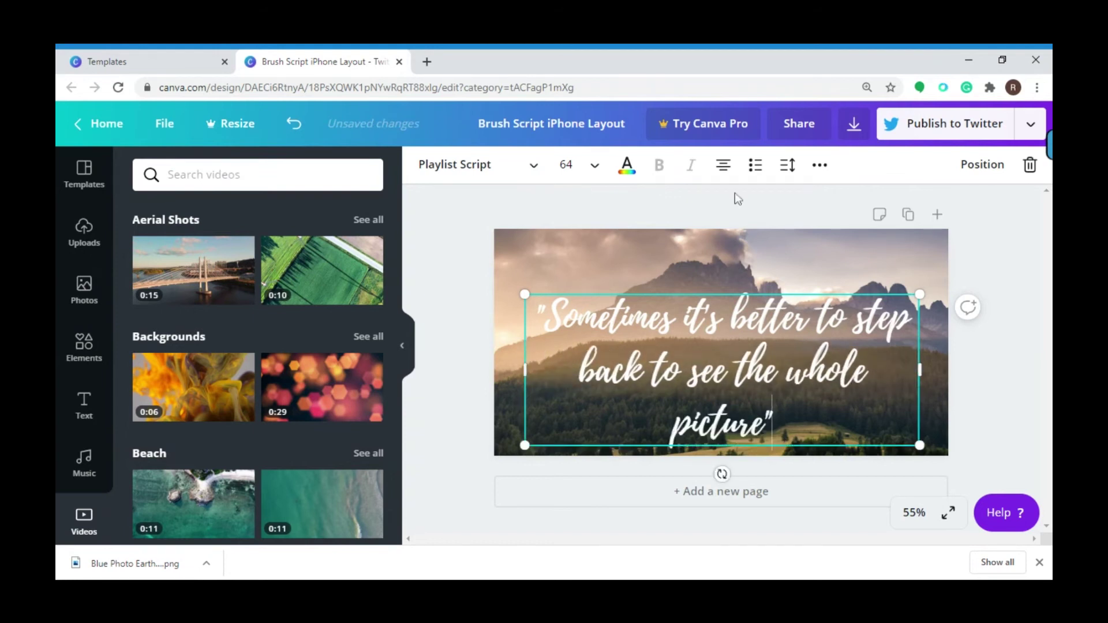
click(986, 350)
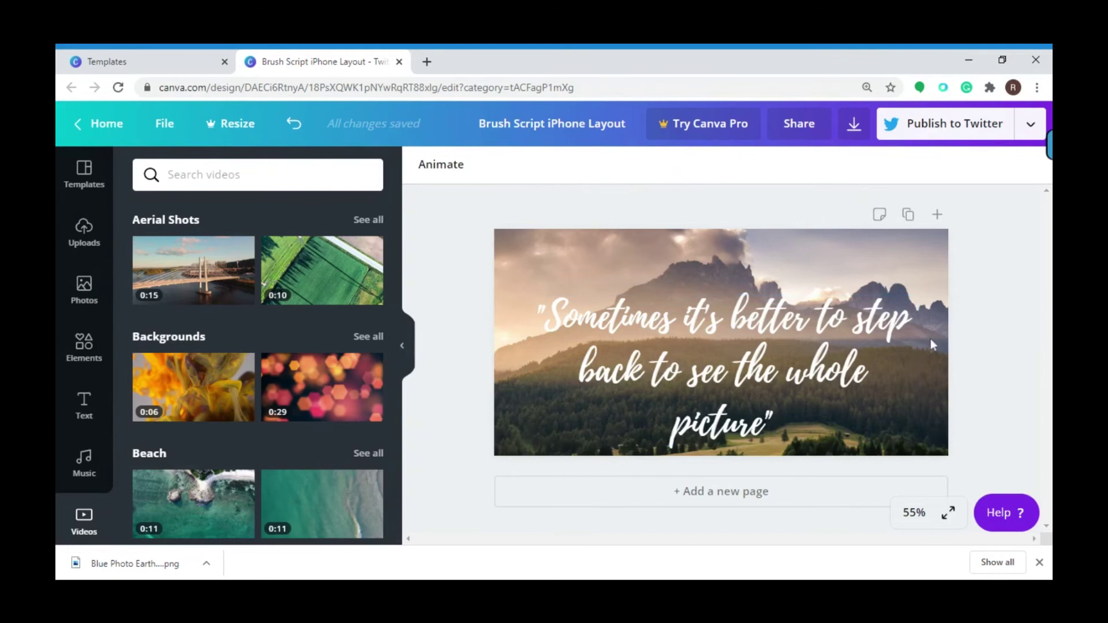
- Move the quote slightly higher, then close the Publish to Twitter panel unused
click(860, 354)
drag(859, 355, 868, 342)
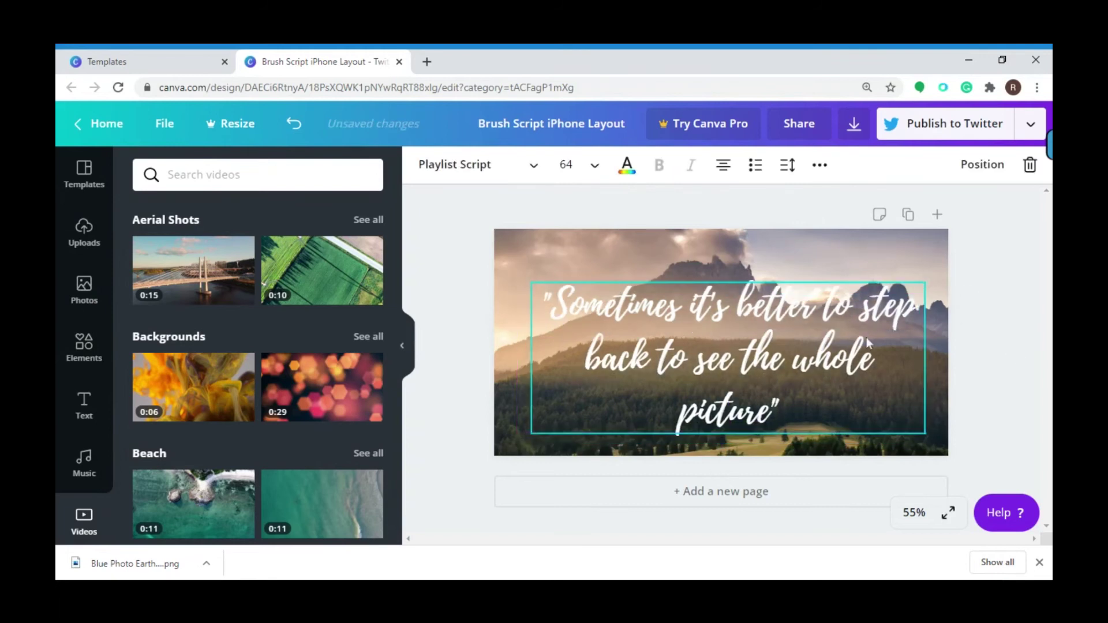
click(999, 339)
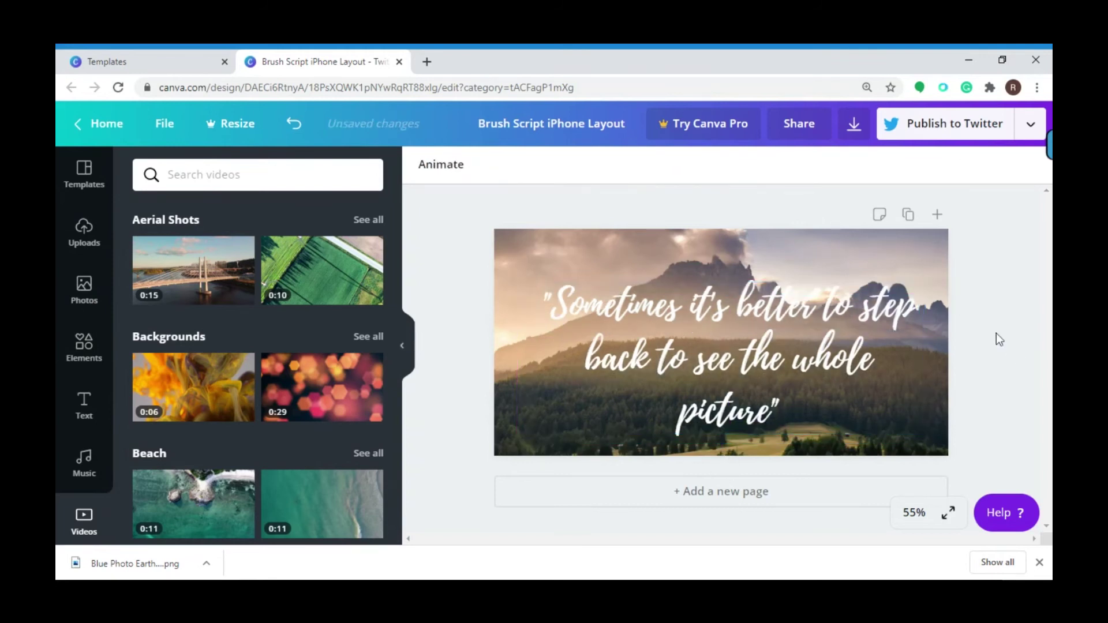
click(984, 135)
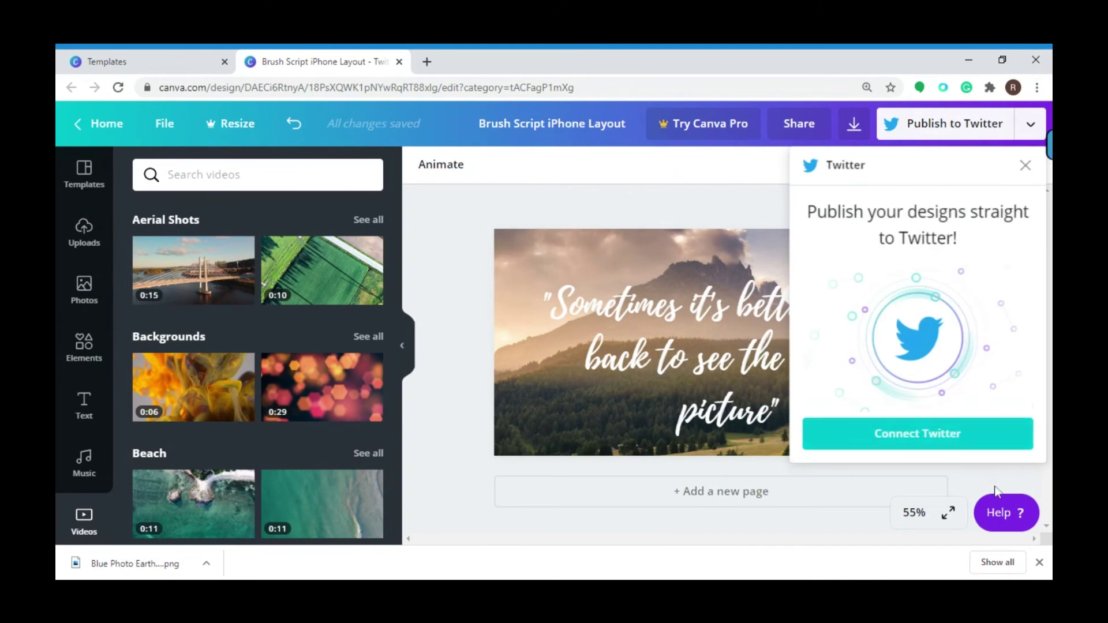
click(1025, 167)
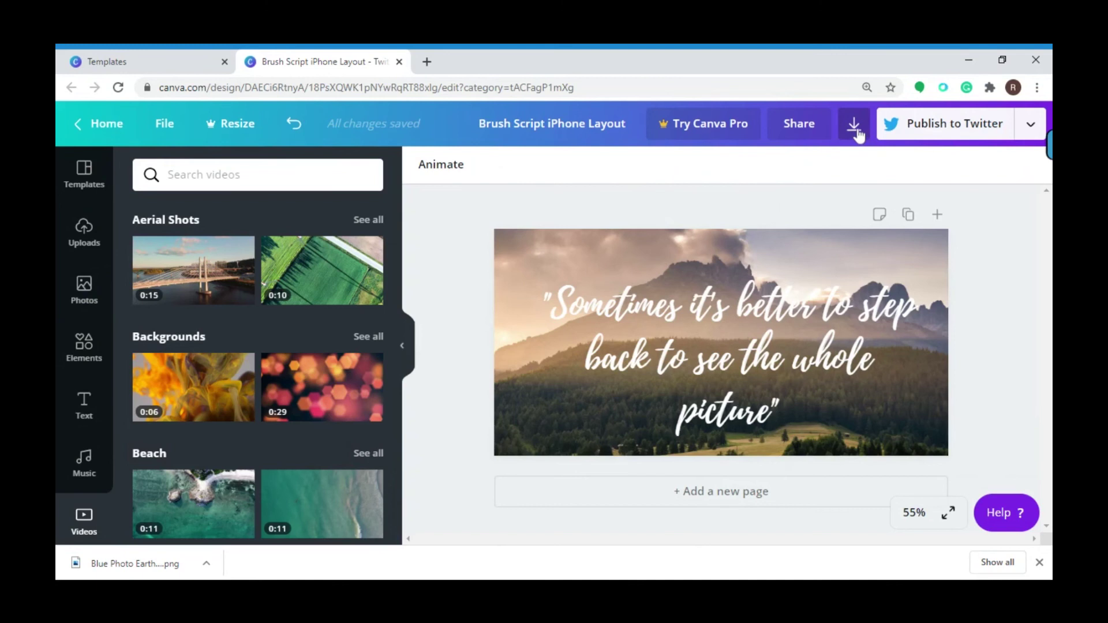
- Download the design as a PNG and dismiss the Try Canva Pro popup
click(856, 132)
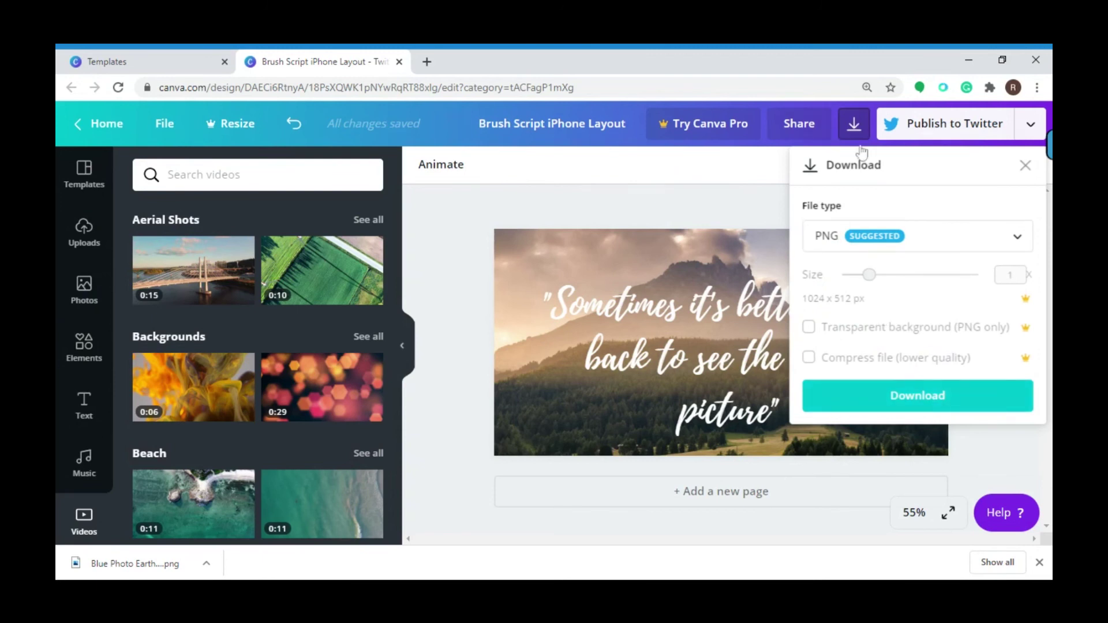
click(945, 394)
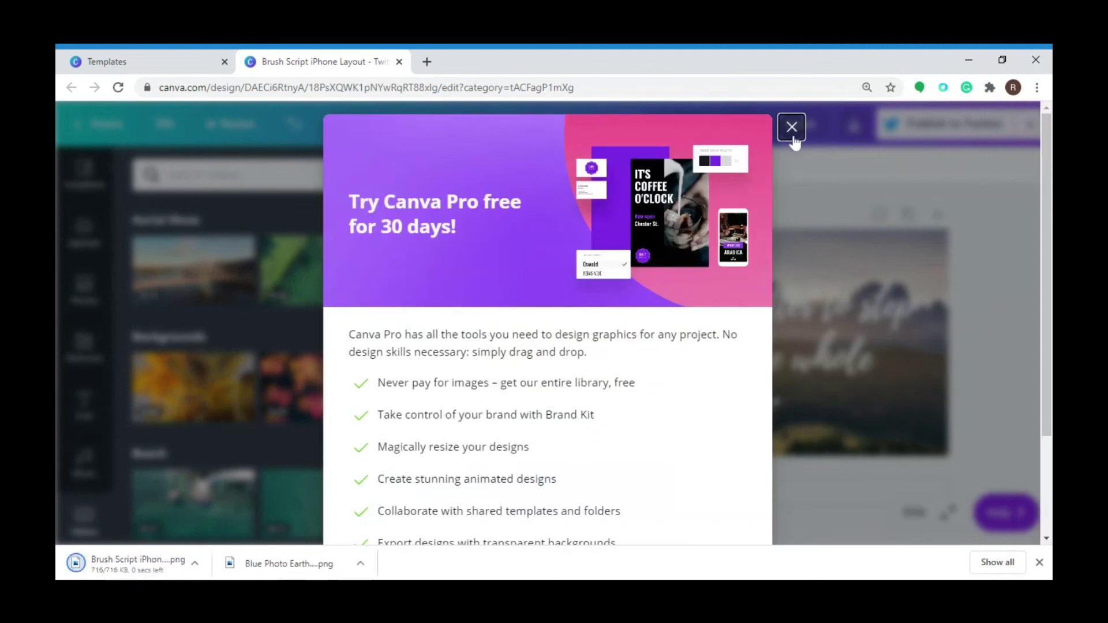
click(848, 240)
- Close the Chrome download bar so the canvas refits to 64%
click(1041, 563)
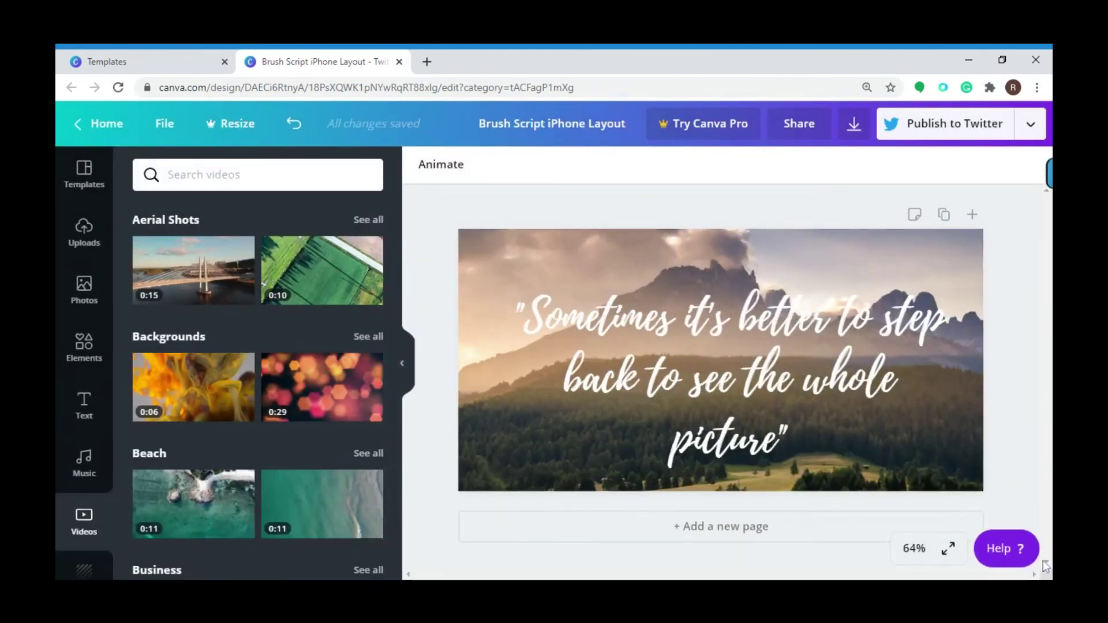